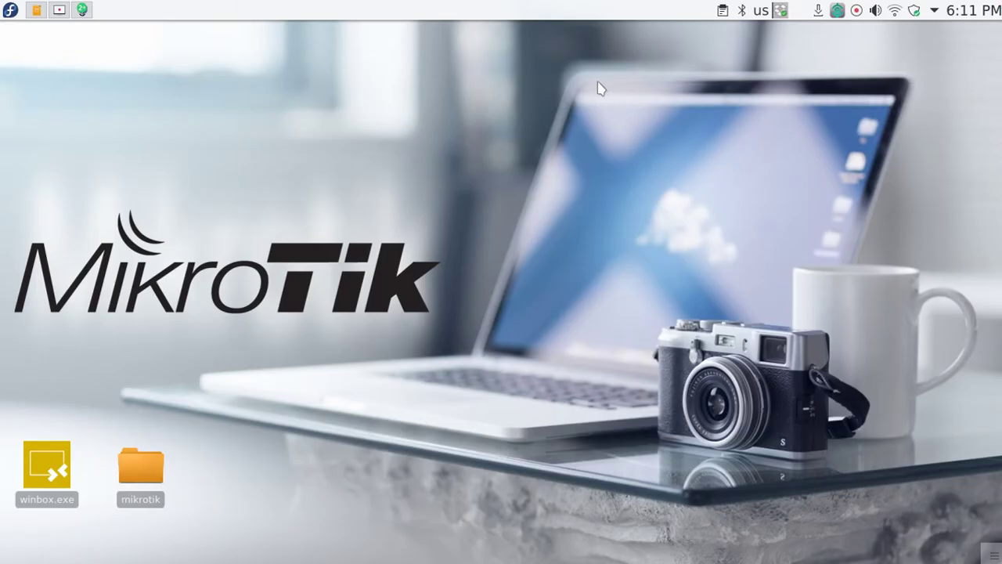
Step: Bring up the WinBox session in the win8 virtual machine and open the Web Proxy settings
left_click(82, 10)
left_click(152, 355)
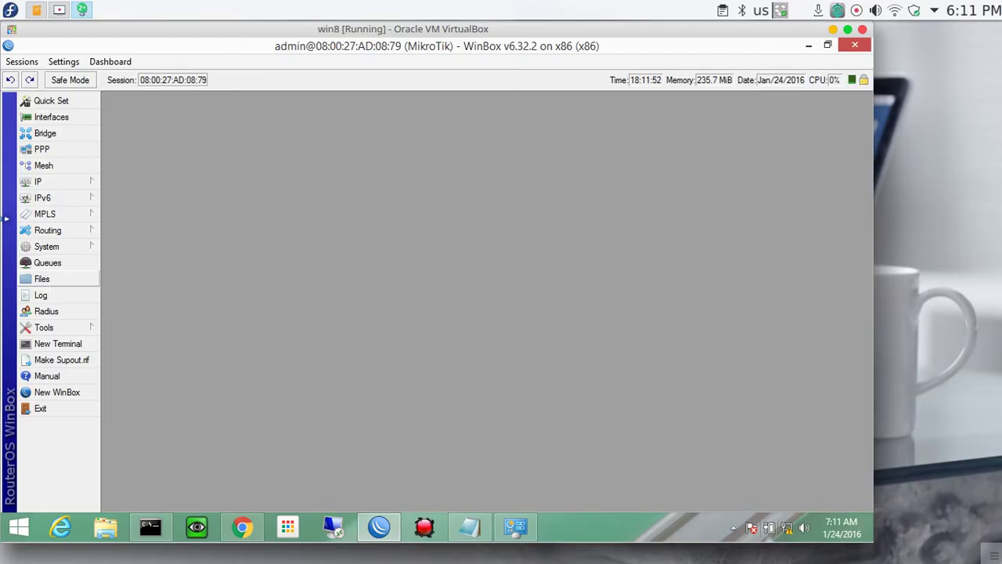
left_click(38, 183)
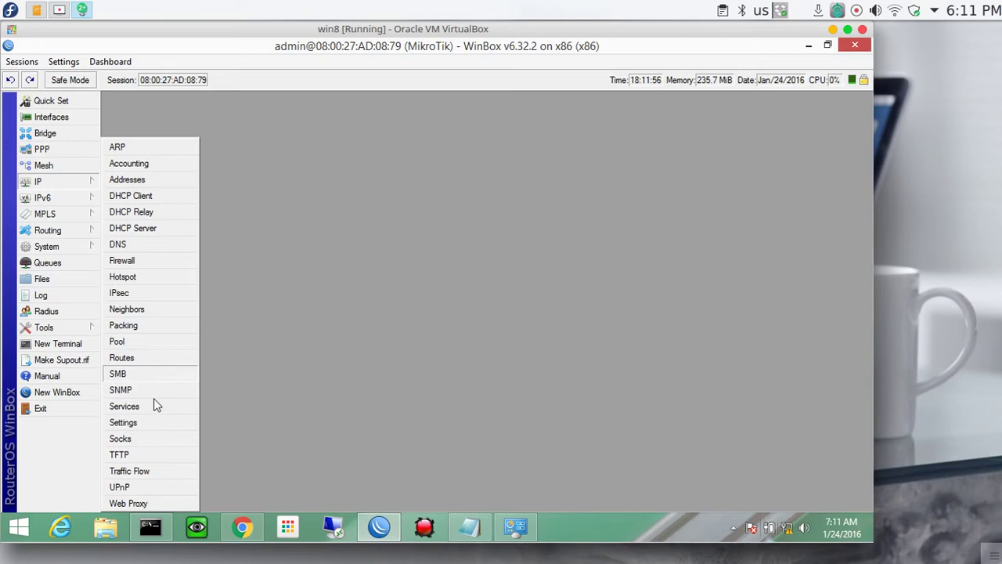
left_click(148, 503)
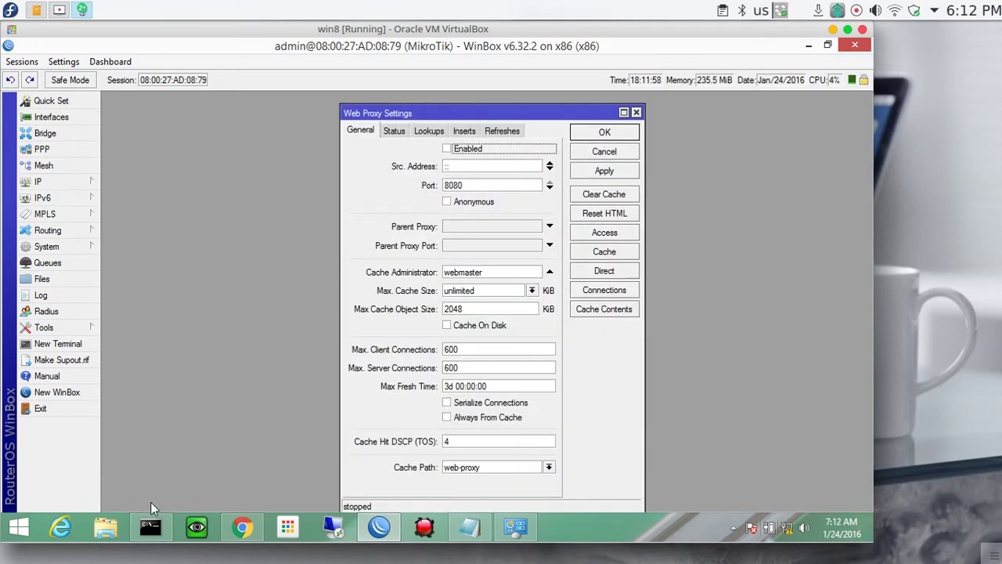
Step: Enable the web proxy, remove its source address entries and save the settings
left_click_drag(582, 116, 629, 107)
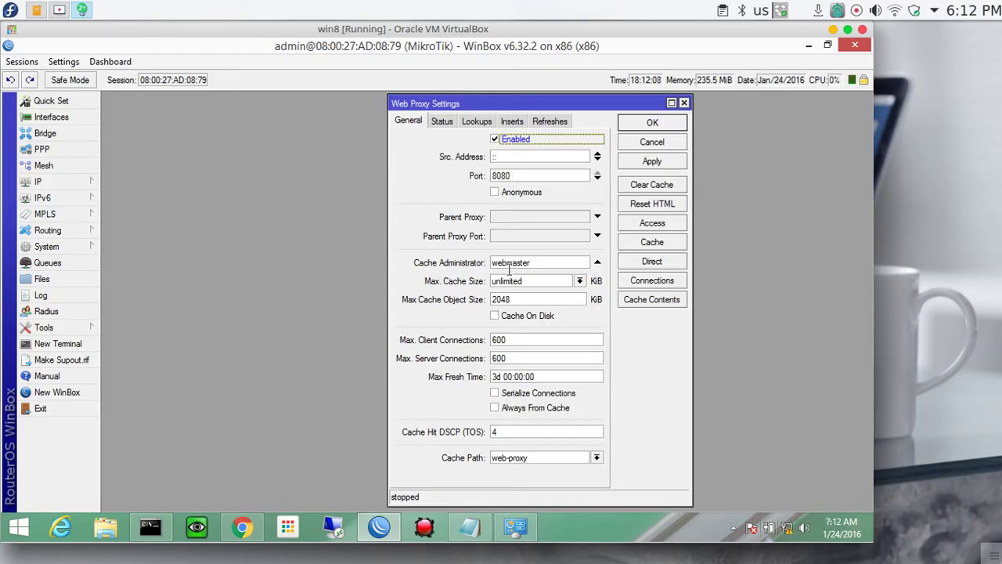
left_click(597, 160)
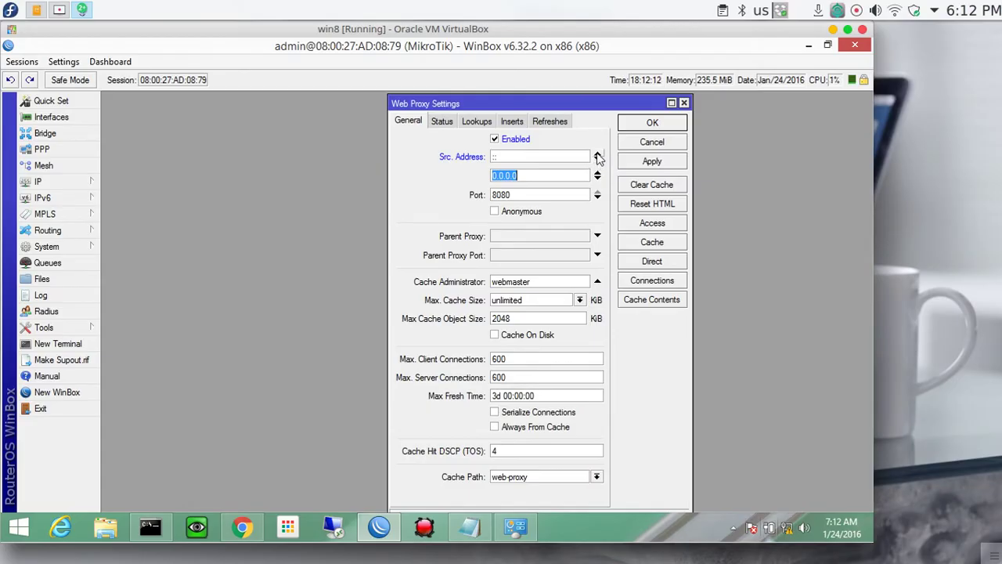
left_click(597, 158)
left_click(598, 156)
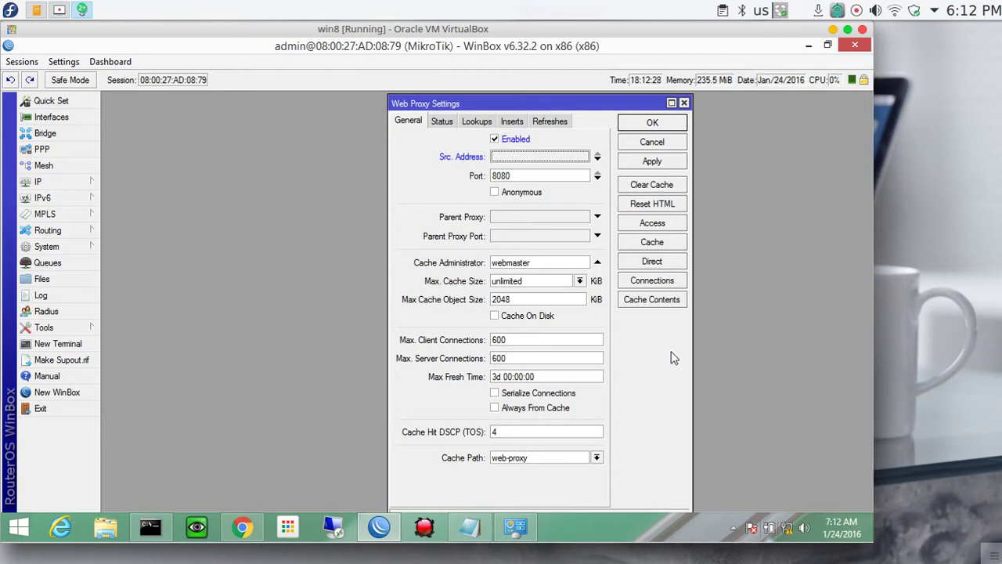
left_click(626, 163)
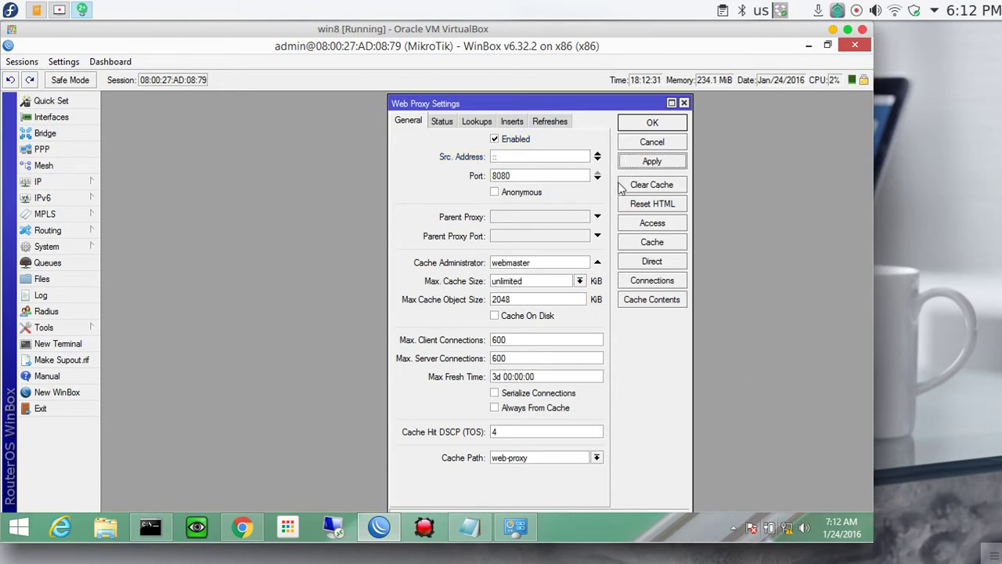
left_click(650, 123)
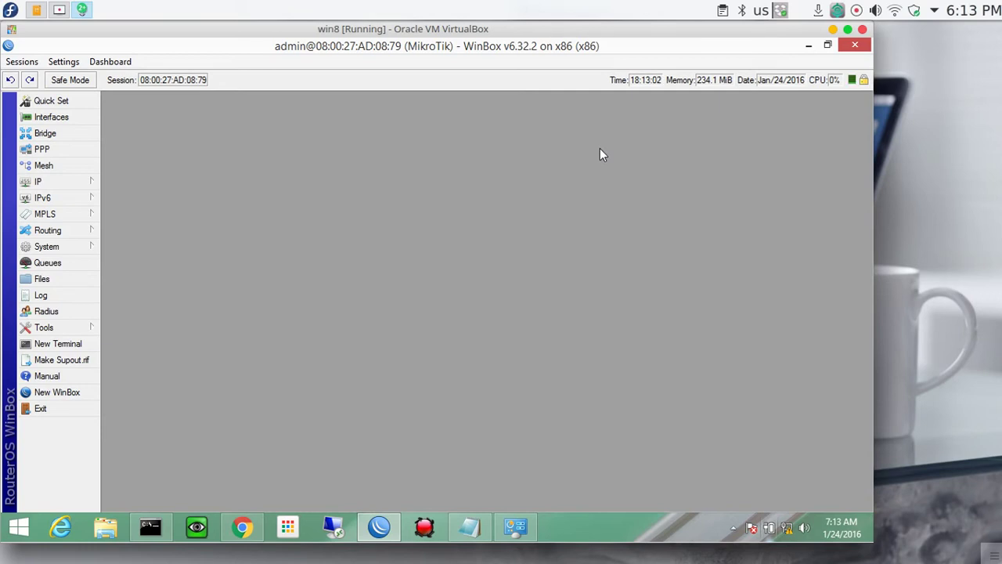
Step: Reopen the Web Proxy settings and bring up the firewall's NAT rule list
left_click(73, 183)
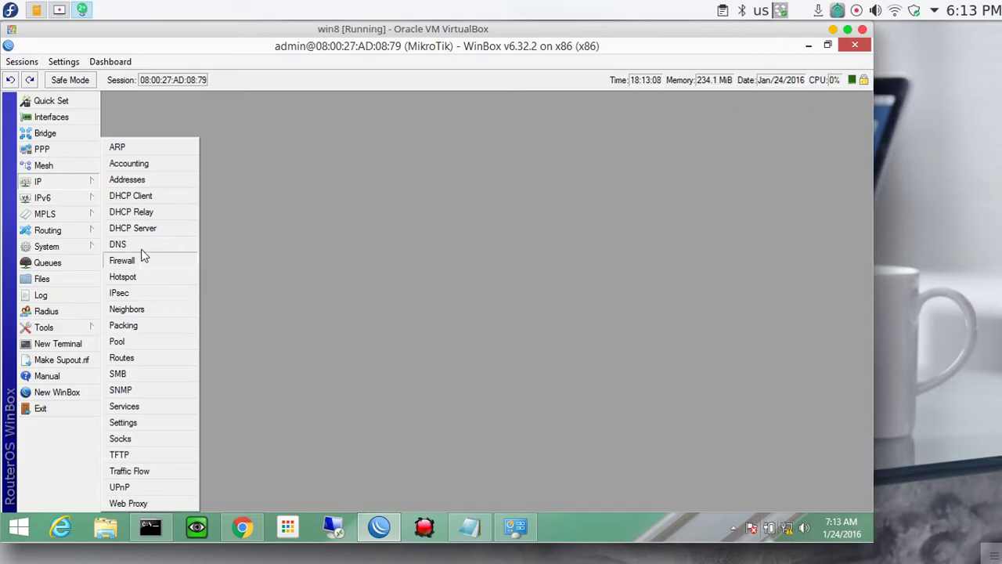
left_click(132, 503)
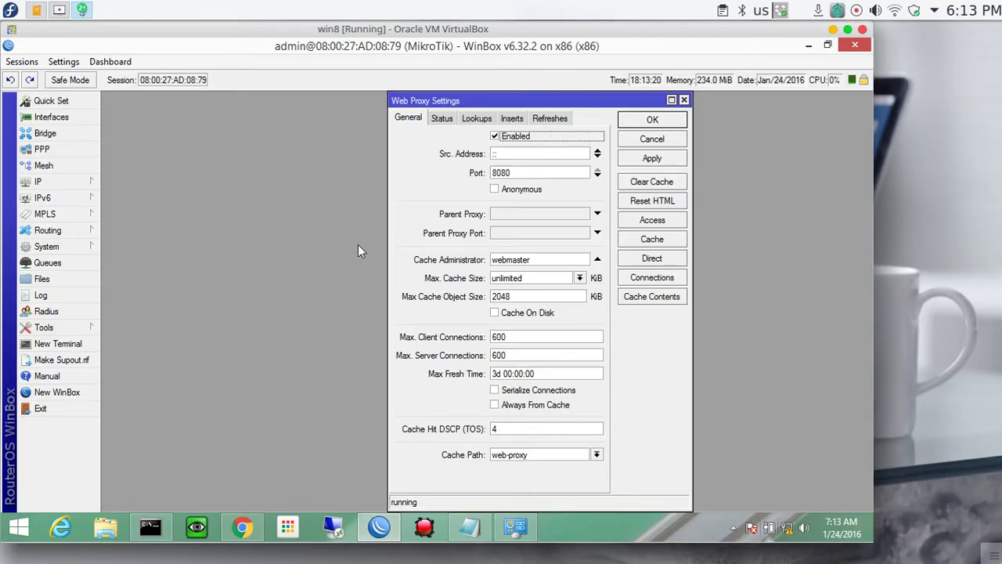
left_click(71, 179)
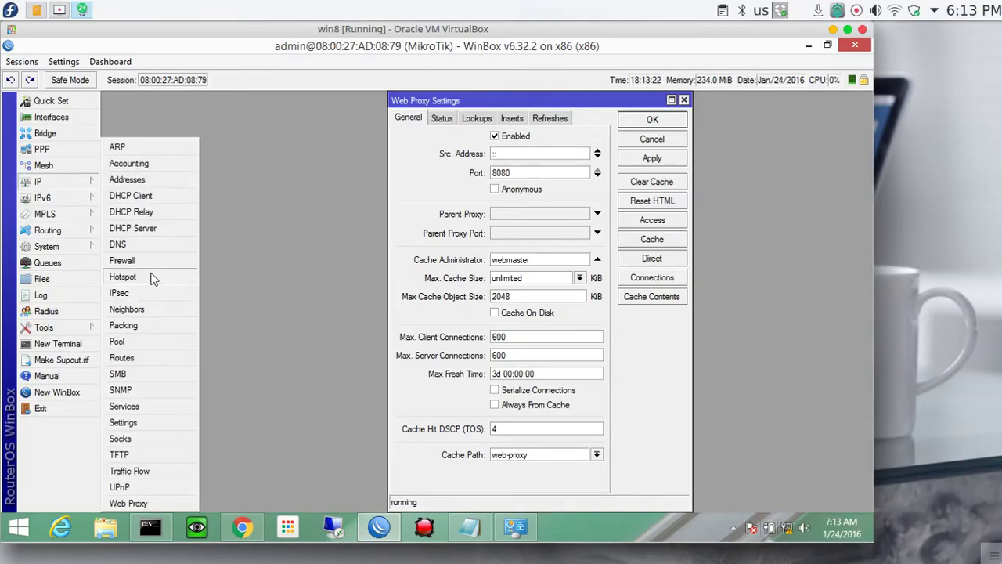
left_click(192, 260)
left_click_drag(319, 204, 338, 164)
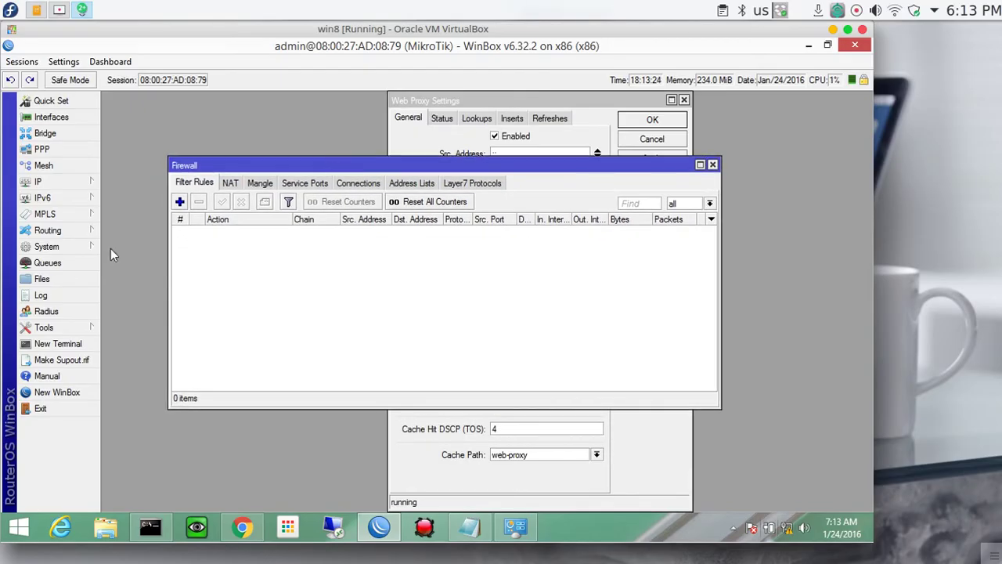
left_click(230, 185)
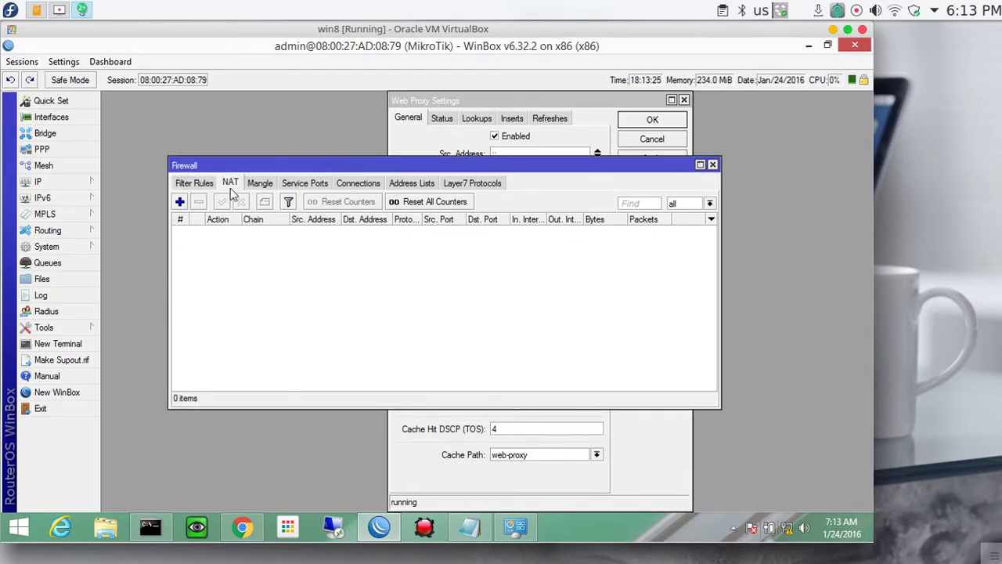
Step: Start a new NAT rule with chain dstnat, protocol 6 (tcp) and destination port 80
left_click(180, 202)
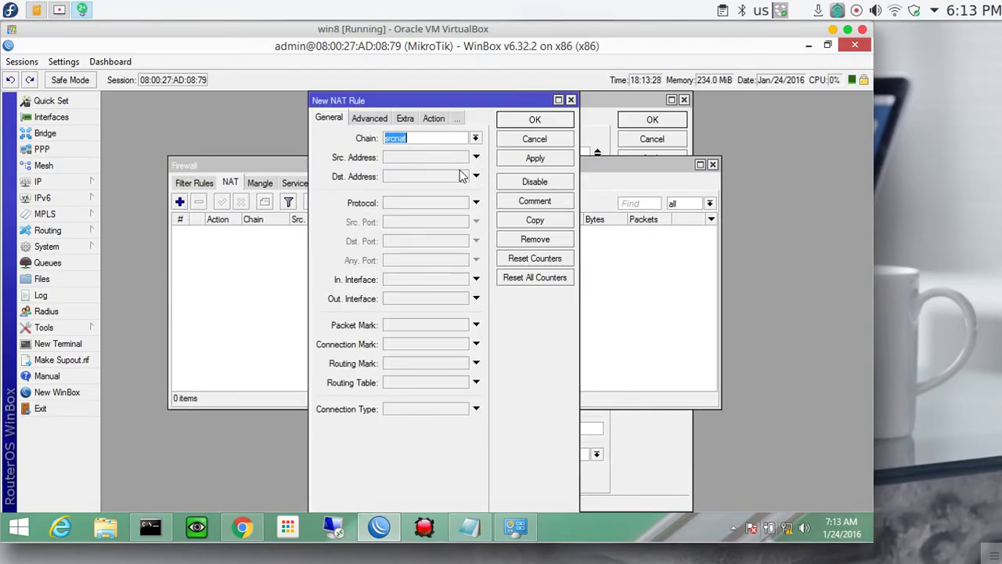
left_click(474, 138)
left_click(444, 145)
mouse_move(980, 25)
left_click(407, 201)
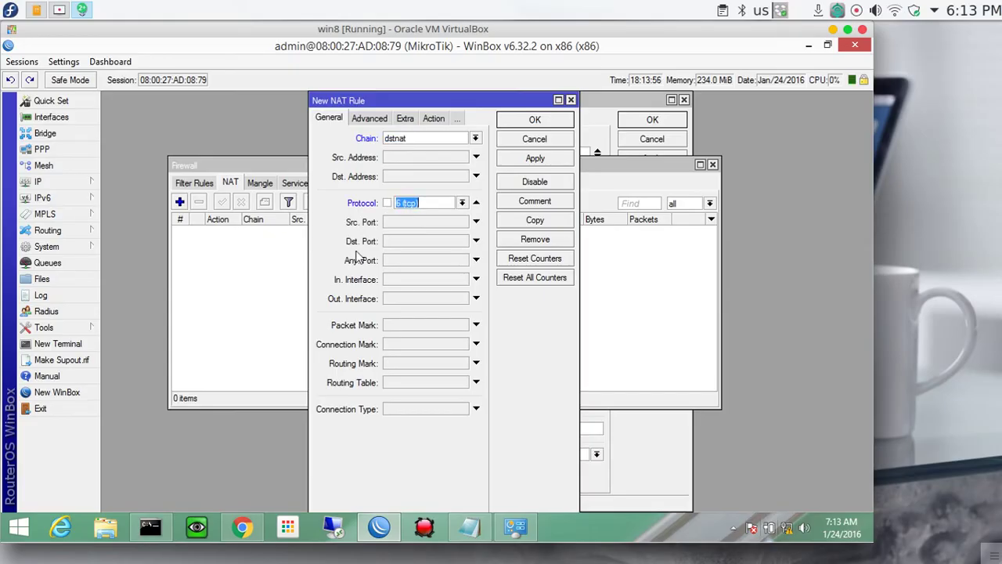
left_click(409, 239)
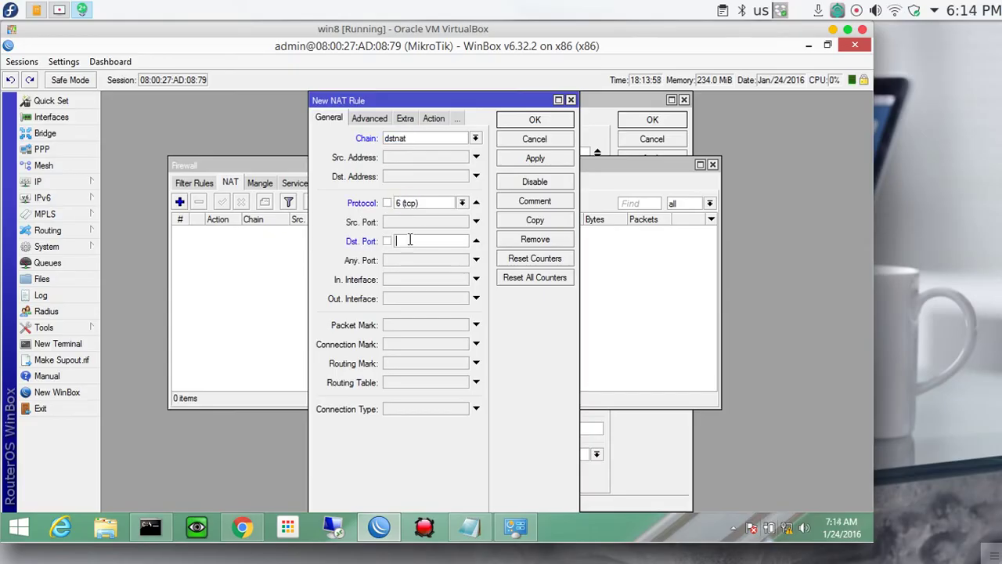
type("80")
left_click_drag(579, 129, 757, 122)
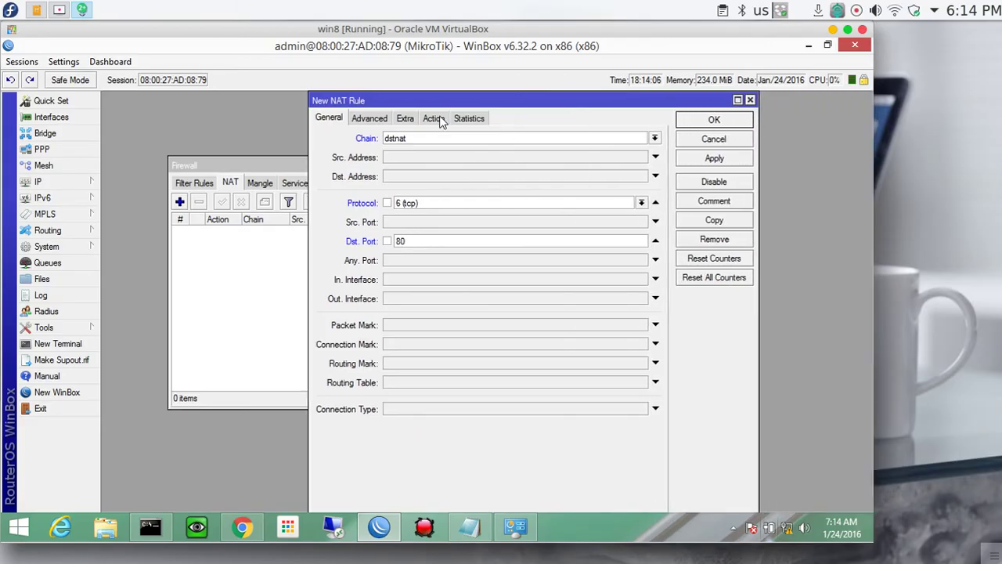
Step: Set the NAT rule's action to redirect with To Ports 8080 and save the rule
left_click(435, 119)
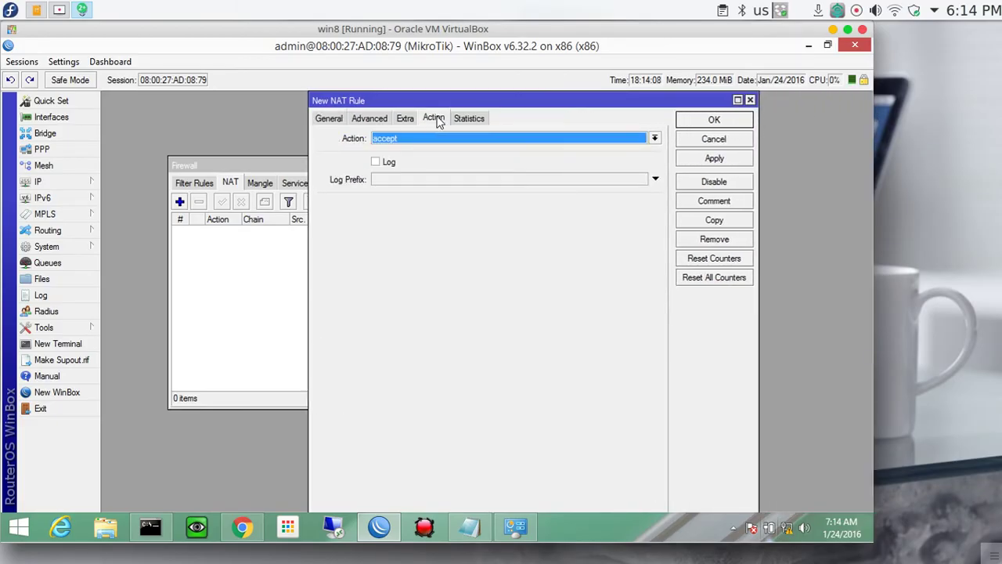
left_click(438, 138)
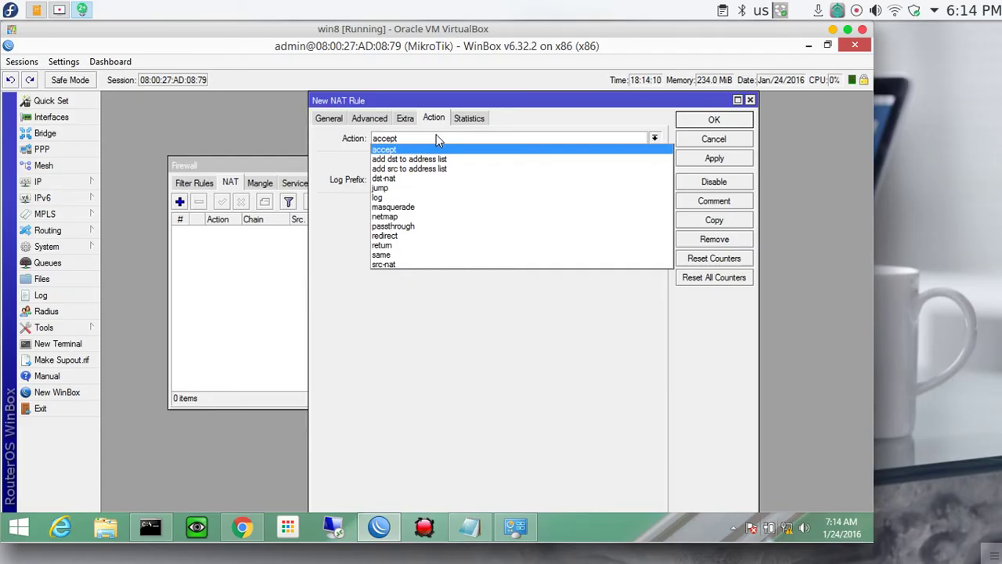
left_click(416, 235)
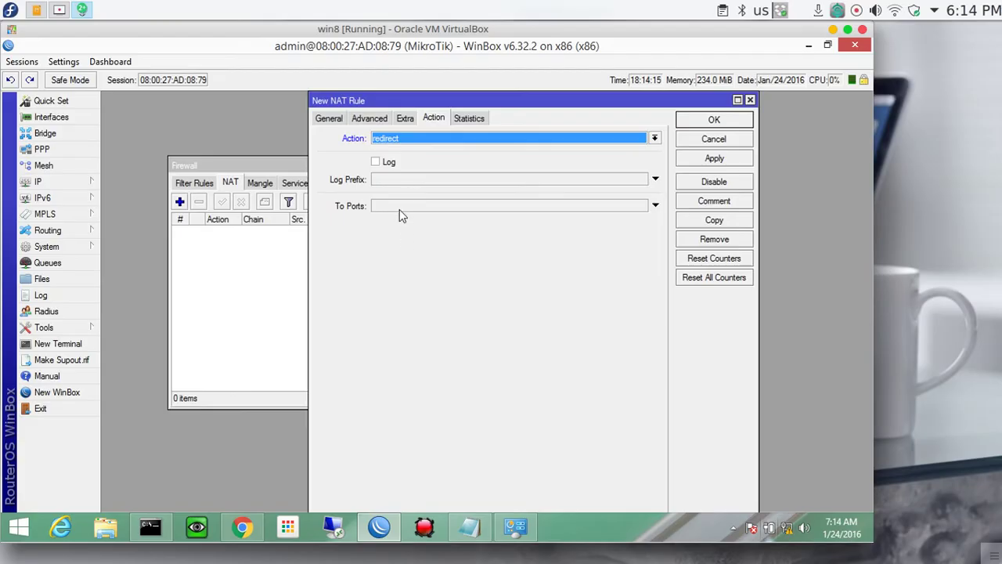
left_click(400, 208)
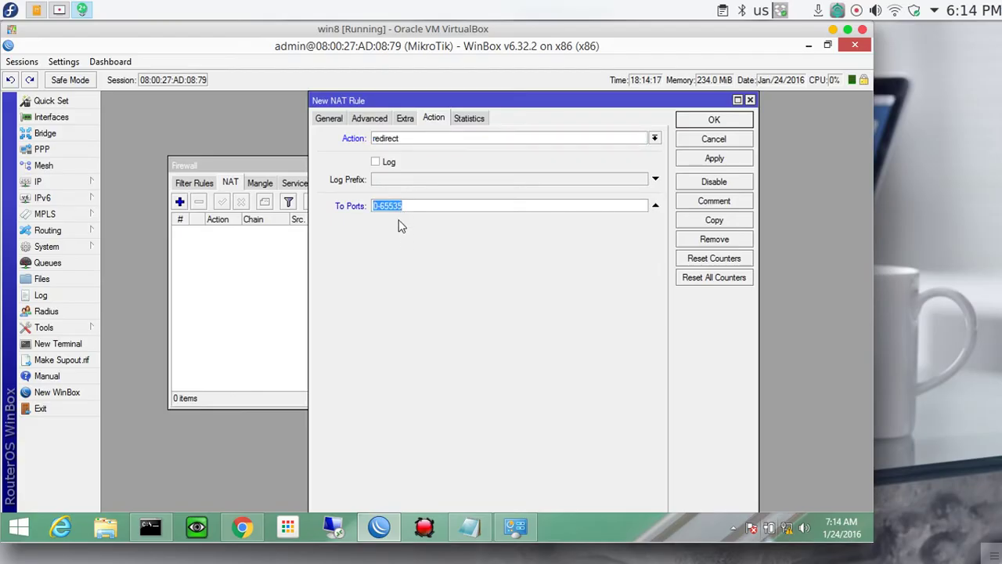
type("8080")
left_click(708, 164)
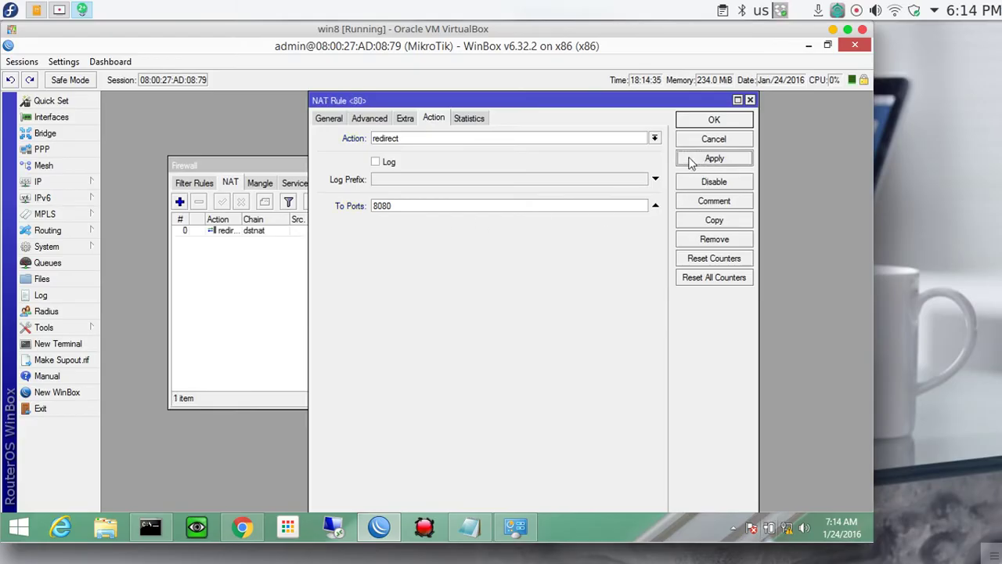
left_click(711, 121)
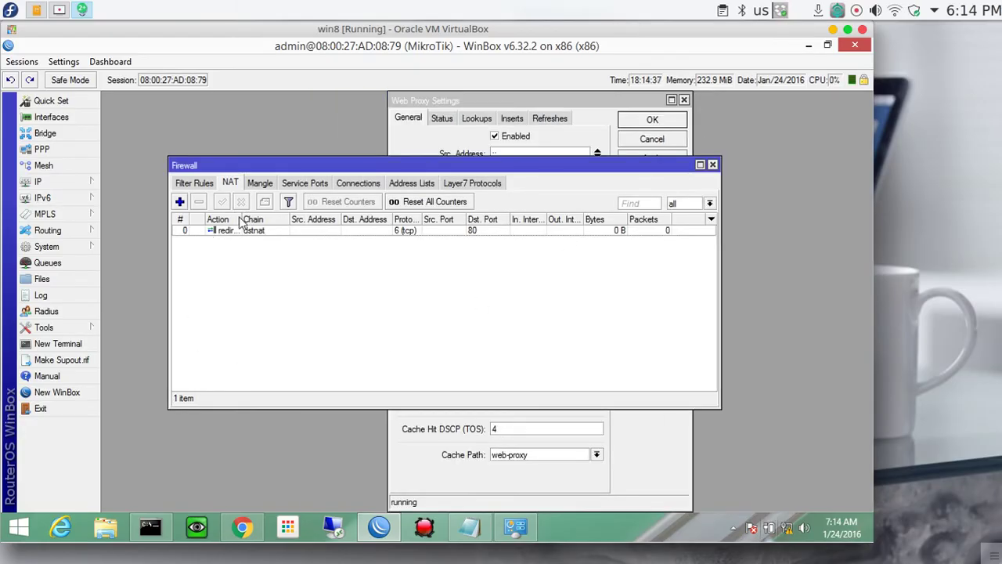
Step: Widen the NAT list's Action column and the Firewall window, and close the Web Proxy settings
left_click_drag(241, 219, 256, 217)
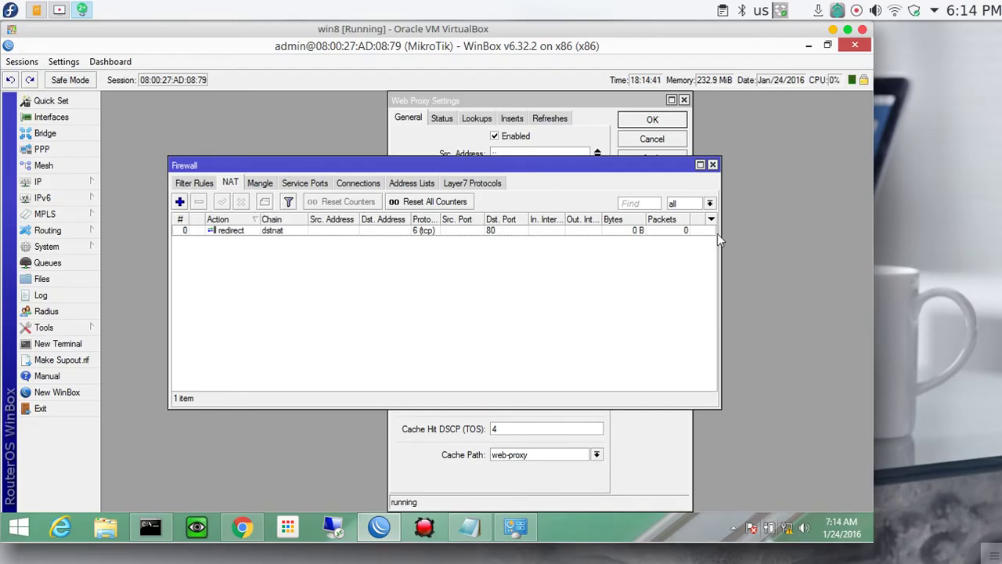
left_click_drag(717, 233, 817, 233)
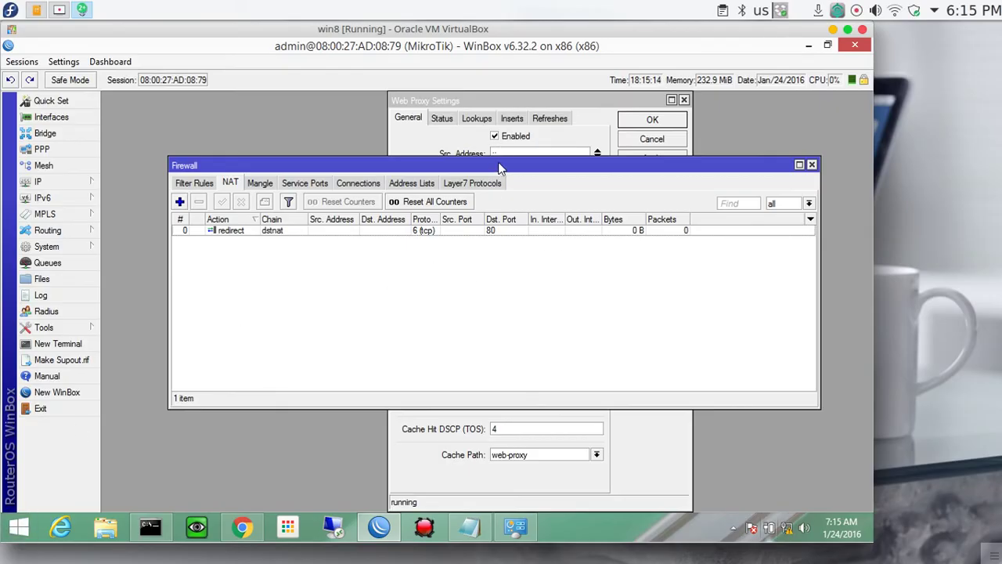
left_click(510, 99)
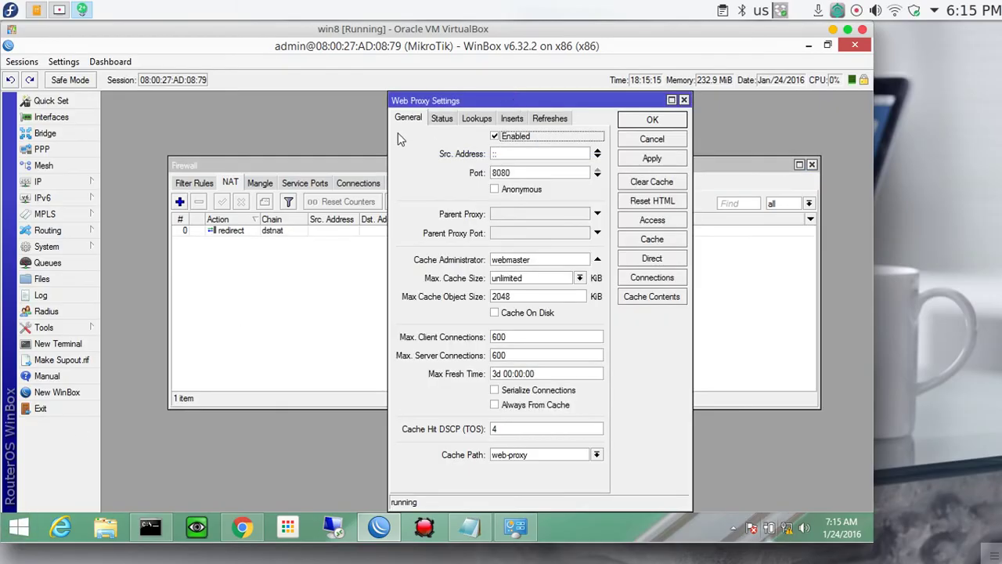
left_click(677, 121)
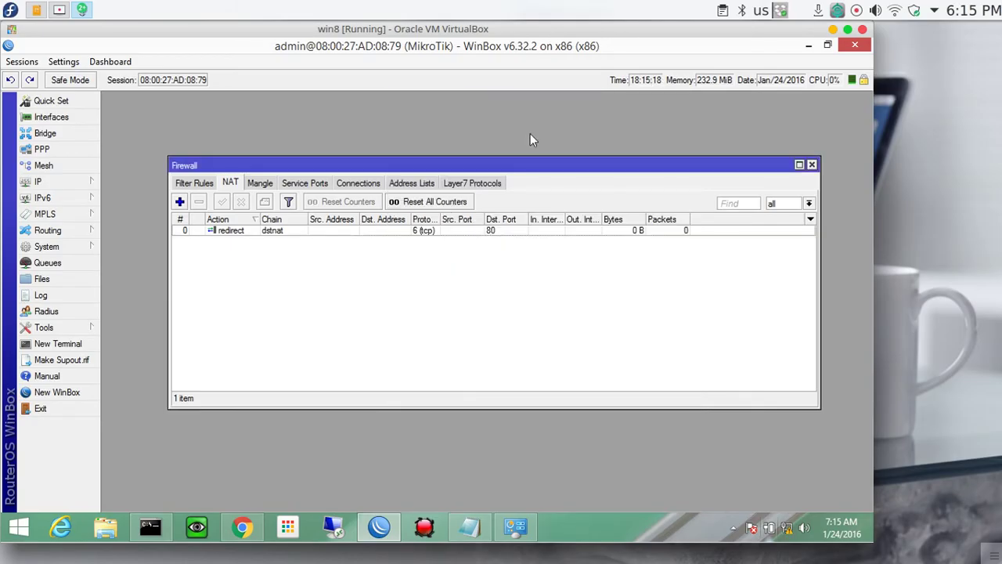
Step: Review the web proxy's status, lookup, insert and refresh statistics and the available cache path options
left_click(88, 183)
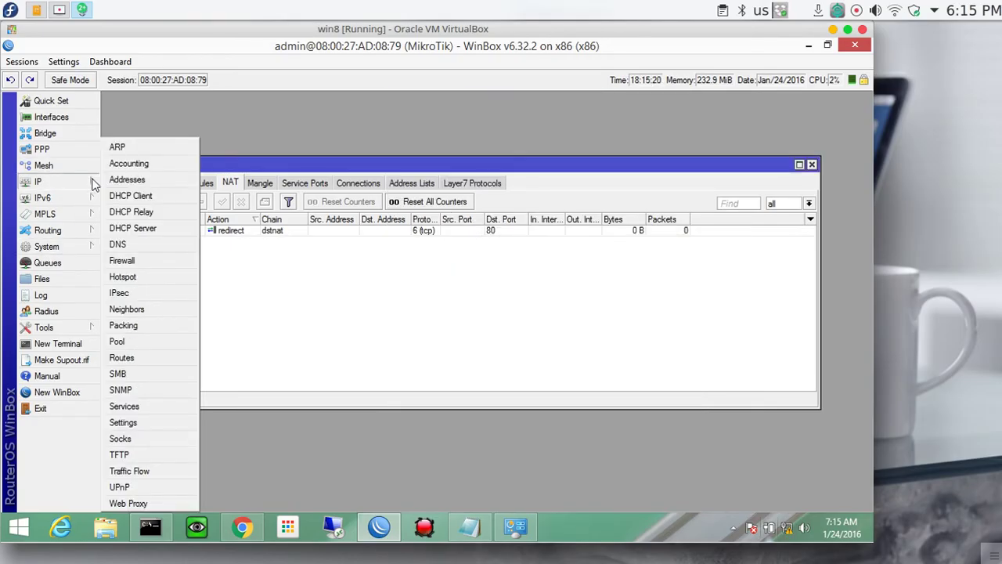
left_click(131, 503)
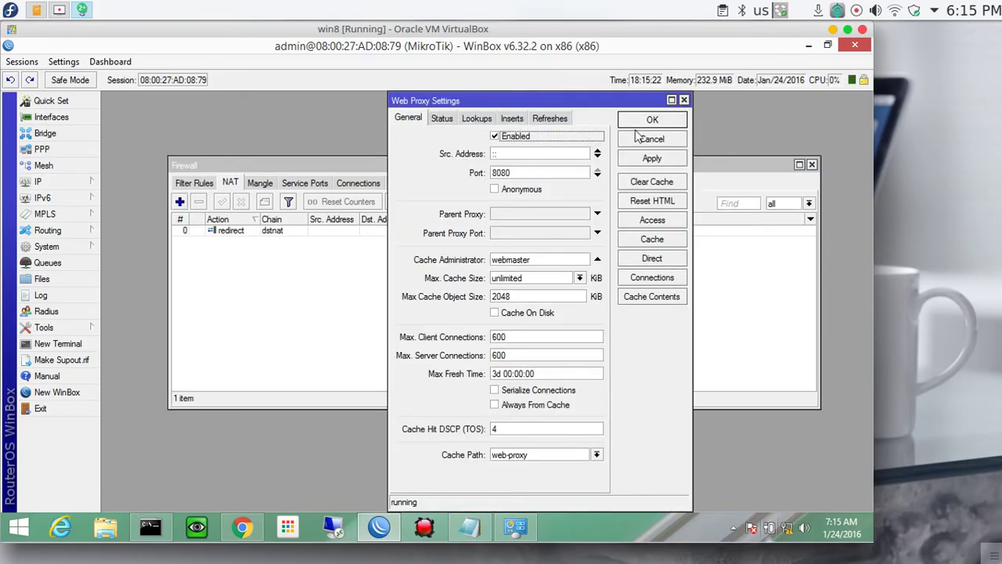
left_click(442, 118)
left_click(477, 119)
left_click(514, 118)
left_click(550, 117)
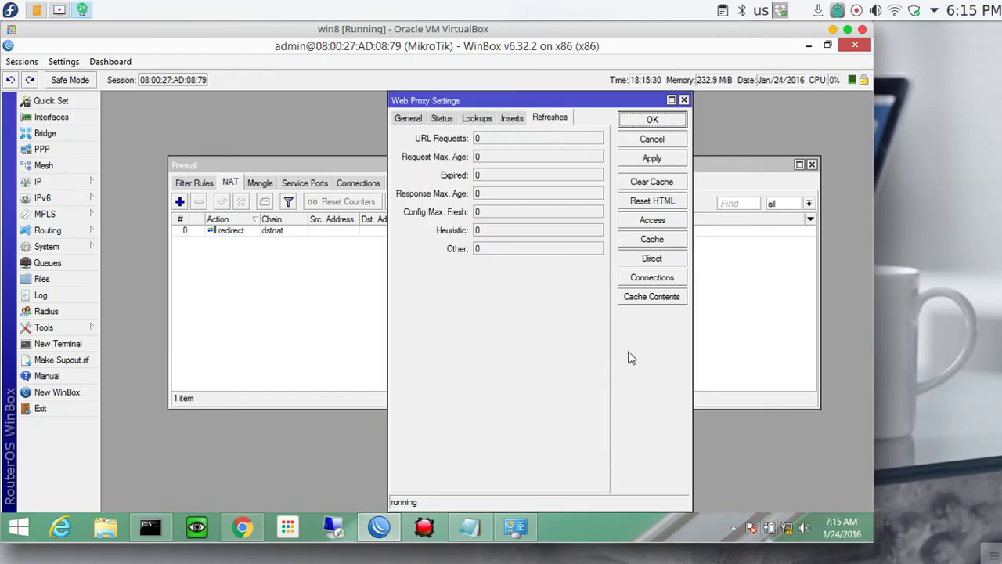
left_click(407, 122)
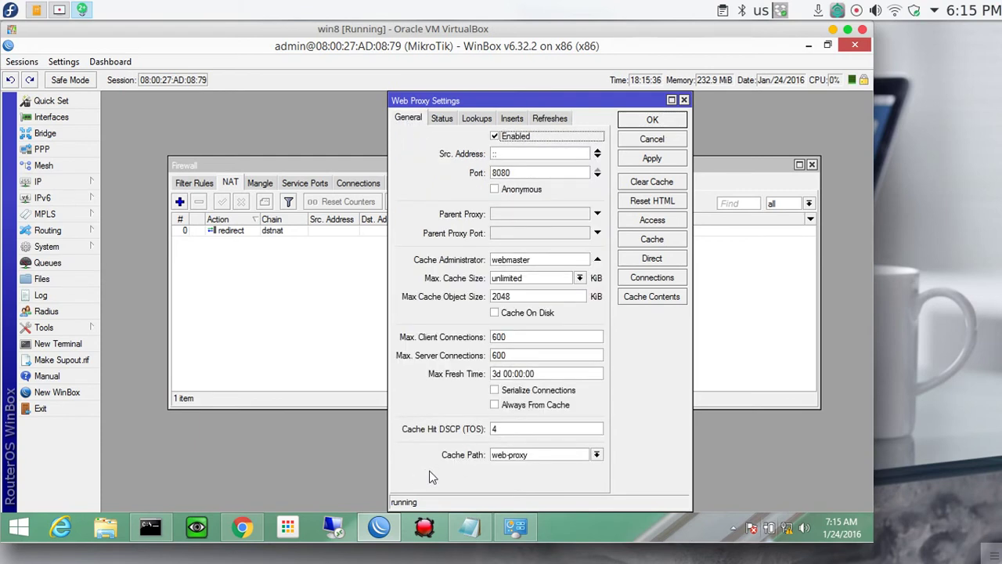
left_click(510, 454)
left_click(596, 454)
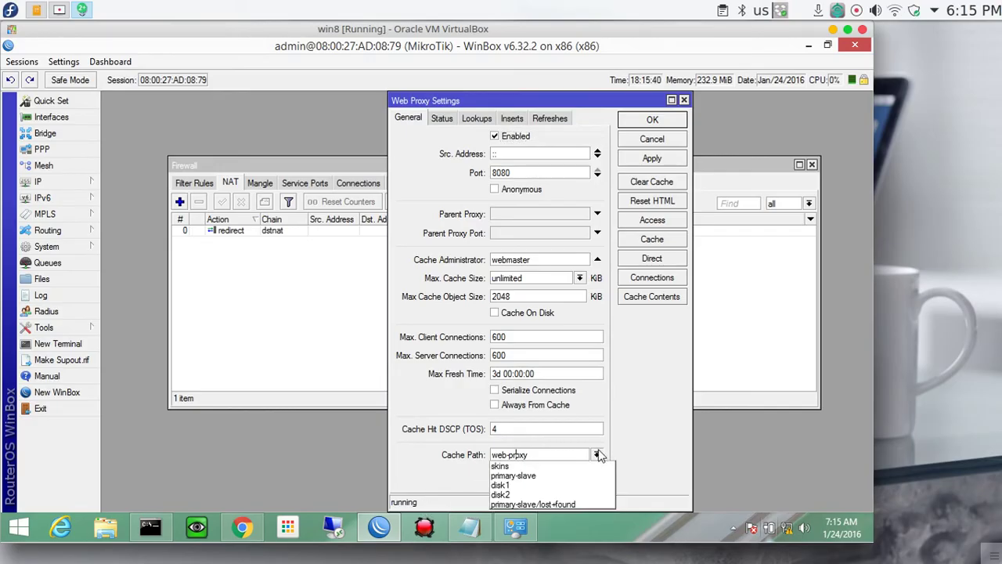
left_click(597, 455)
left_click(45, 329)
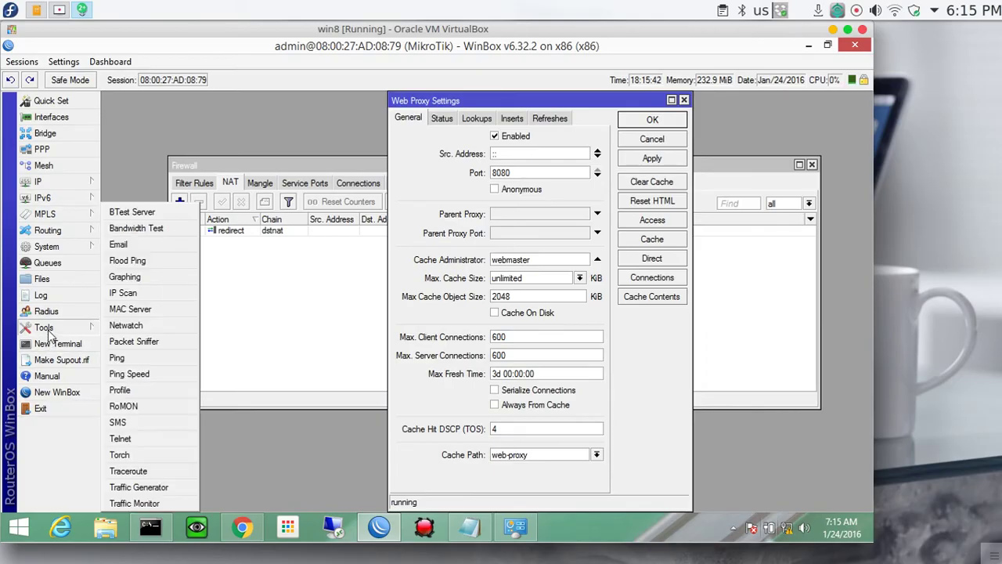
left_click(58, 245)
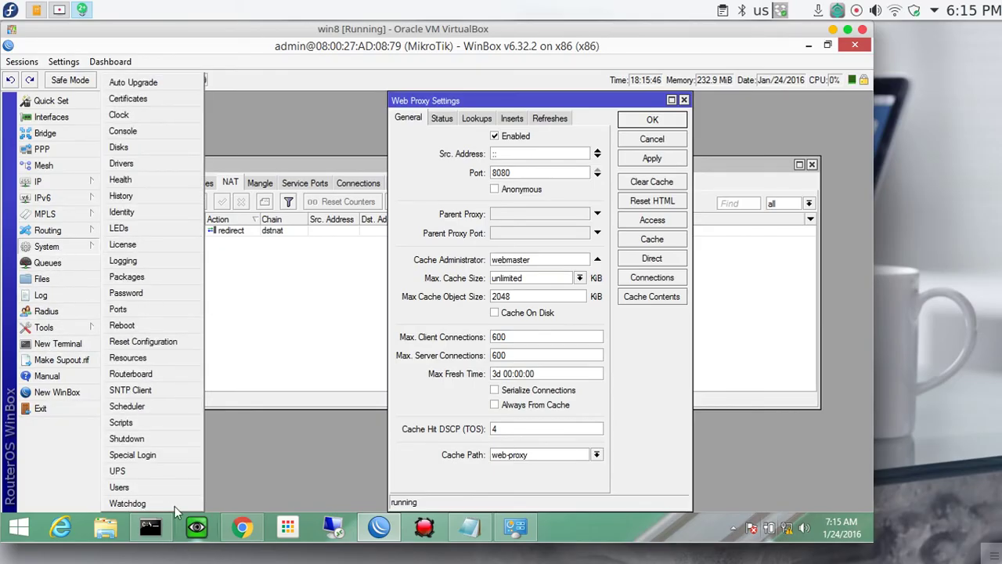
left_click(79, 230)
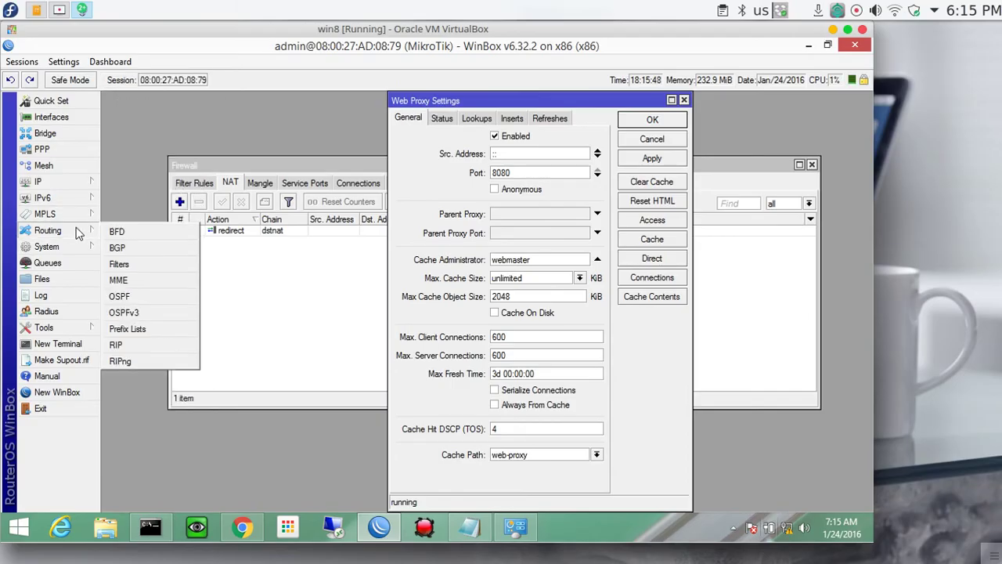
Step: Widen the Web Proxy Settings window and review its status, lookups, inserts and refreshes statistics, returning to the general settings
left_click(73, 186)
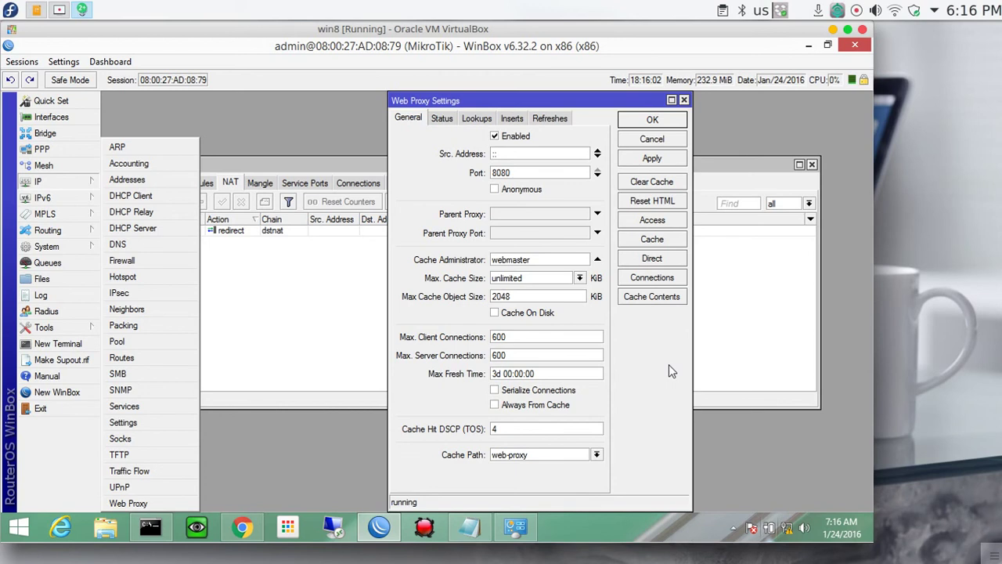
left_click(438, 127)
left_click(438, 122)
left_click_drag(501, 106, 383, 106)
left_click(362, 121)
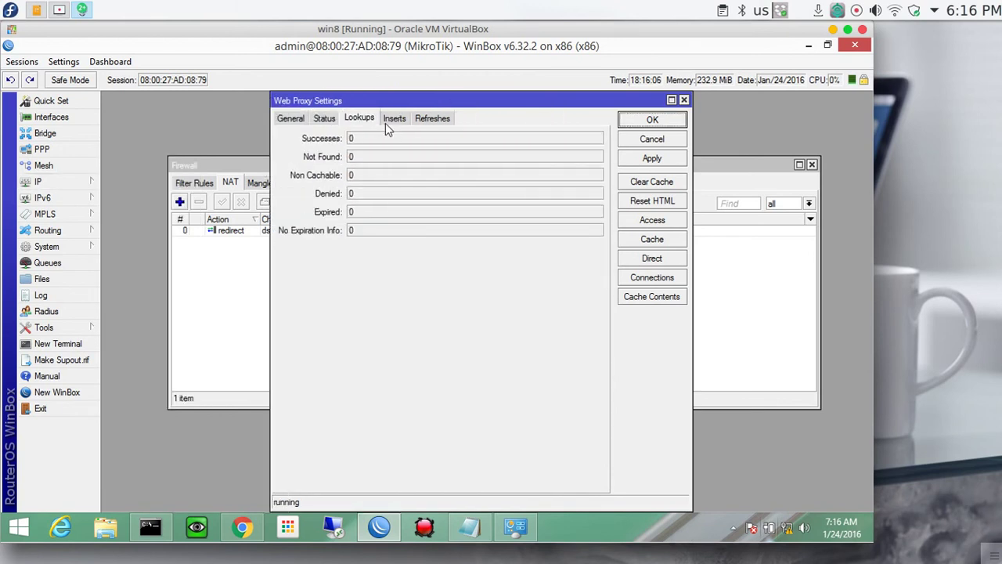
left_click(392, 120)
left_click(439, 123)
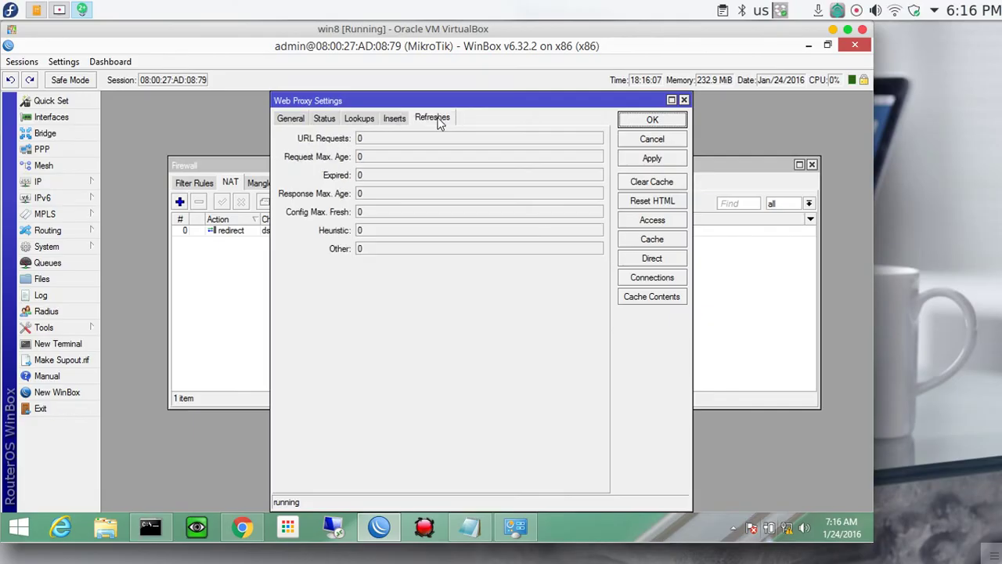
left_click(295, 123)
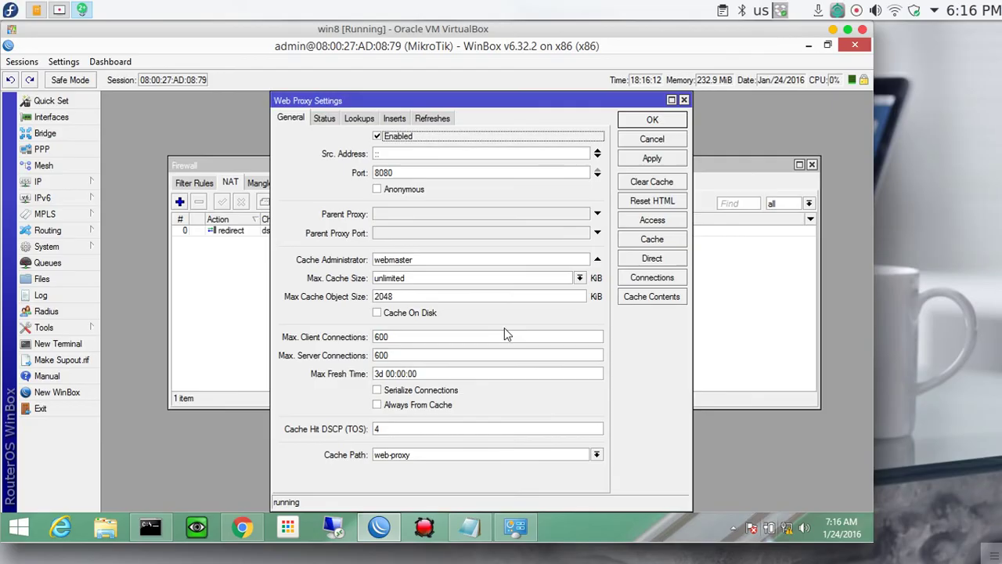
Step: Set the web proxy's Max. Cache Size to unlimited and enable Cache On Disk
left_click(579, 278)
left_click(388, 298)
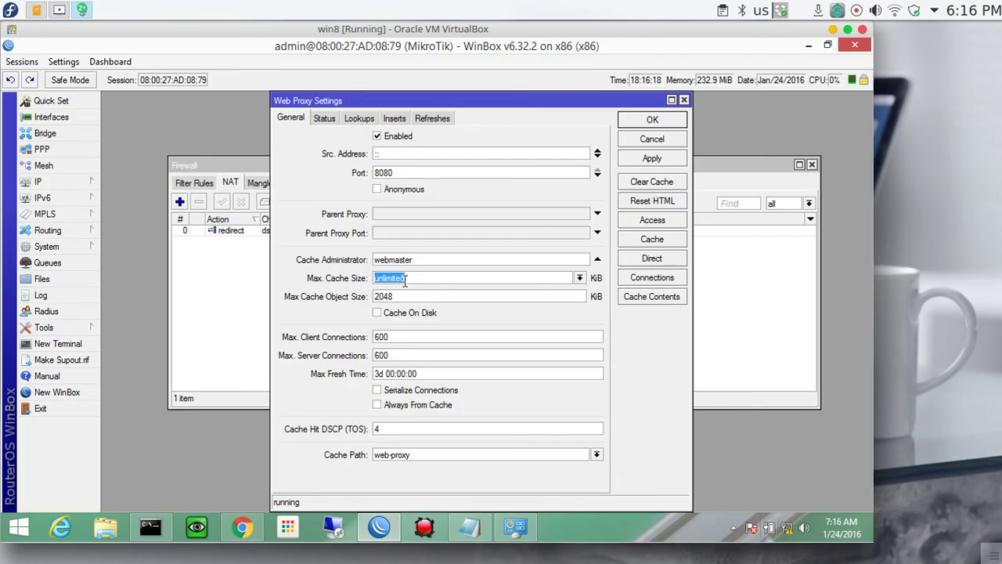
left_click(395, 313)
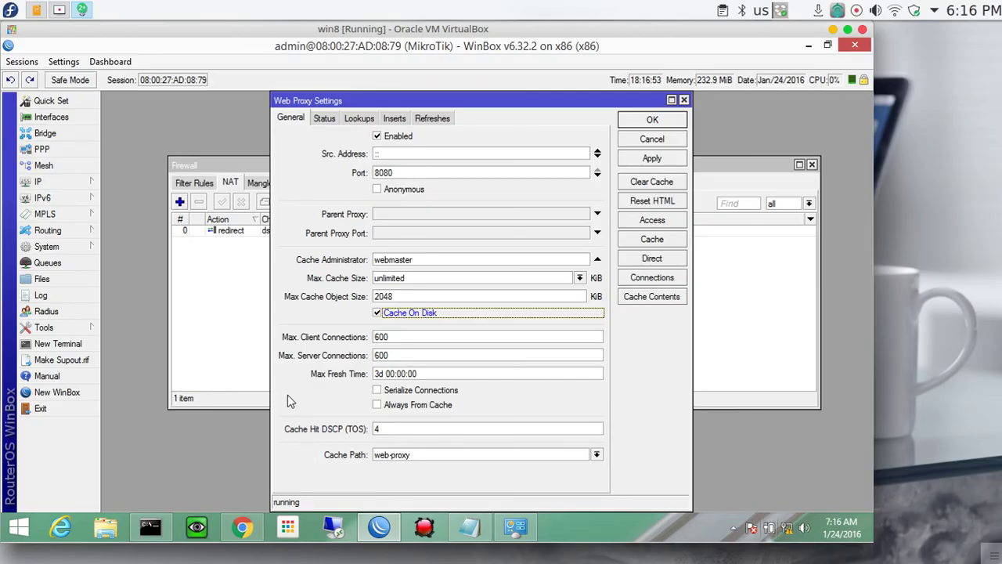
left_click(45, 188)
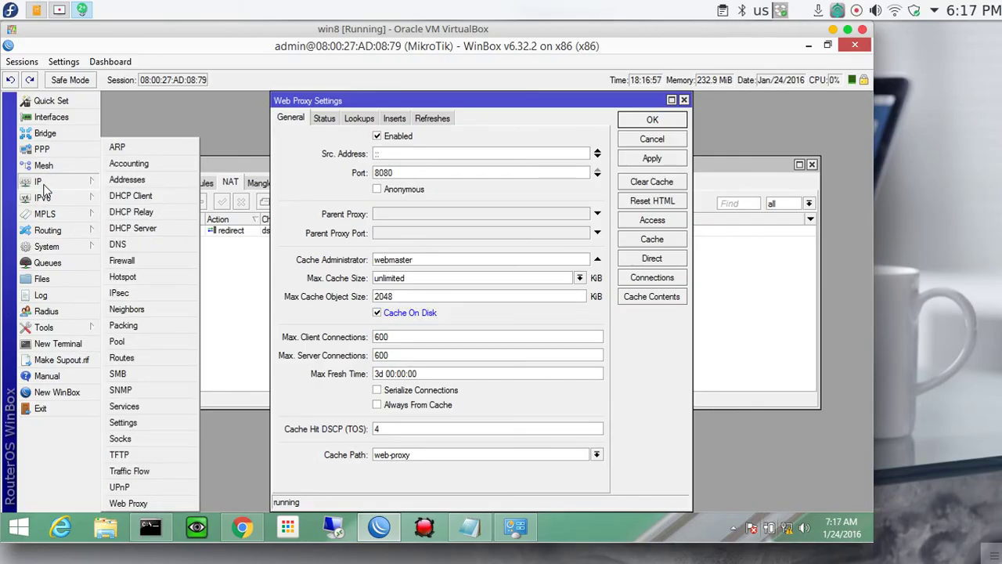
left_click(60, 11)
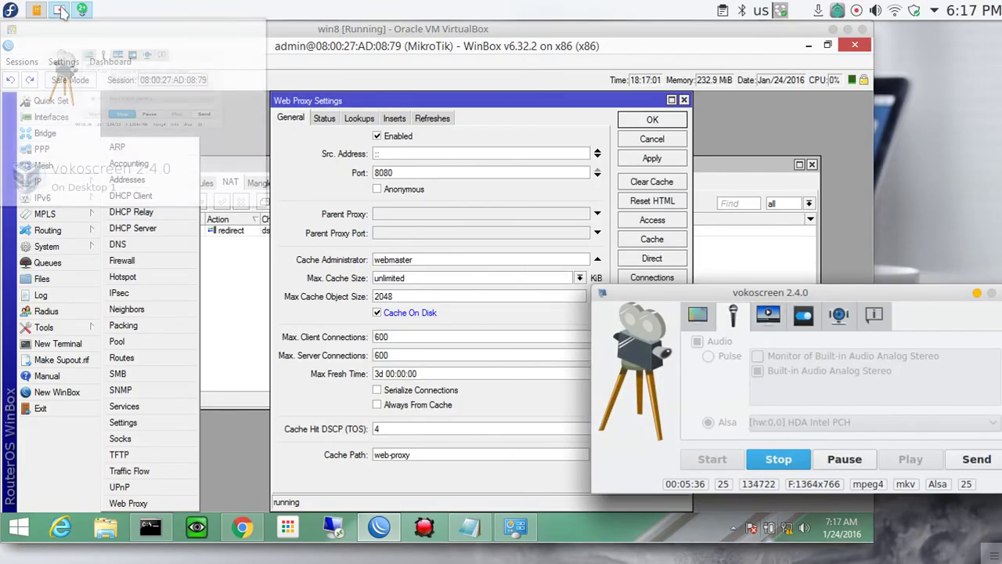